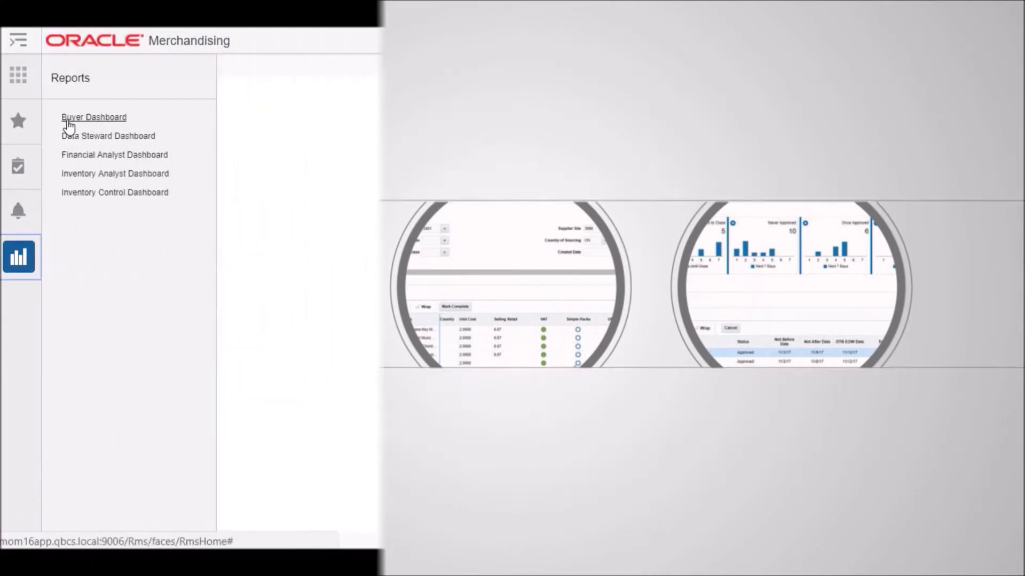
Step: Open the Buyer Dashboard for department 2401 from the Reports list
{"action": "left_click", "coordinate": [85, 118]}
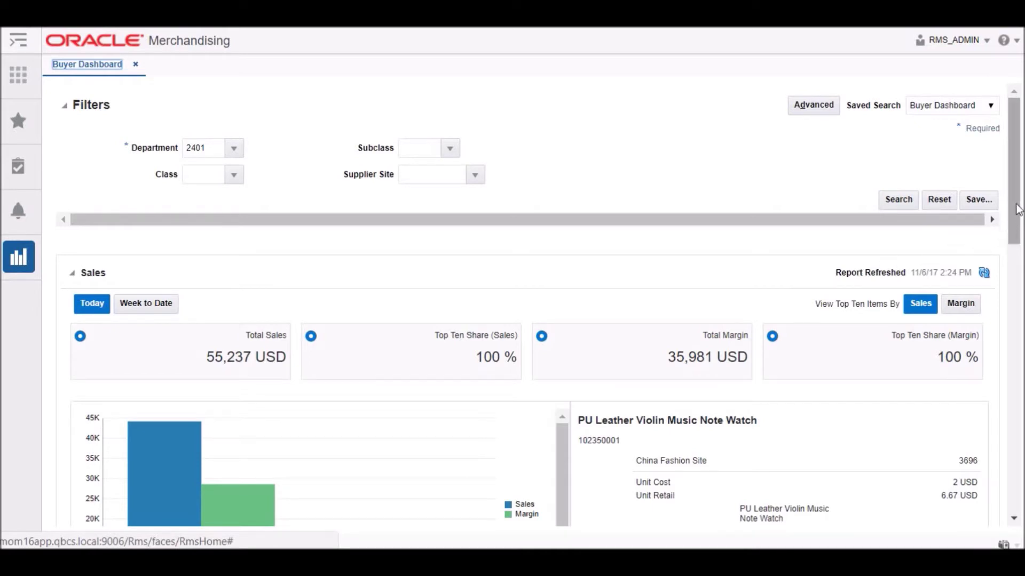
Step: Scroll down to Orders Pending Approval and back up to the Sales report
{"action": "left_click_drag", "start_coordinate": [1018, 208], "coordinate": [991, 488]}
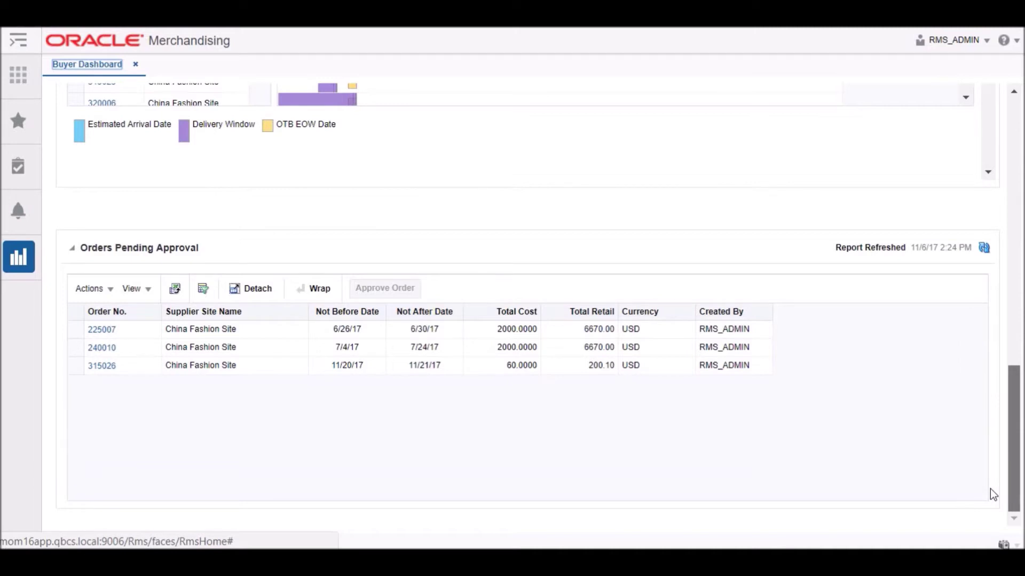
{"action": "left_click_drag", "start_coordinate": [991, 489], "coordinate": [977, 251]}
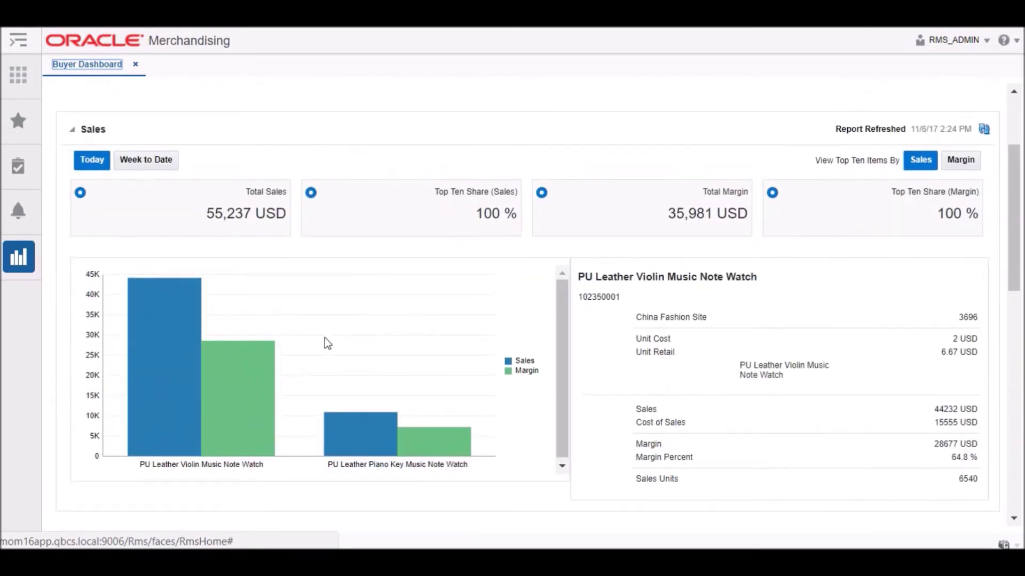
Step: Switch the Sales details from the Violin watch to the Piano Key watch (11005 USD, 66.4% margin)
{"action": "left_click", "coordinate": [272, 427]}
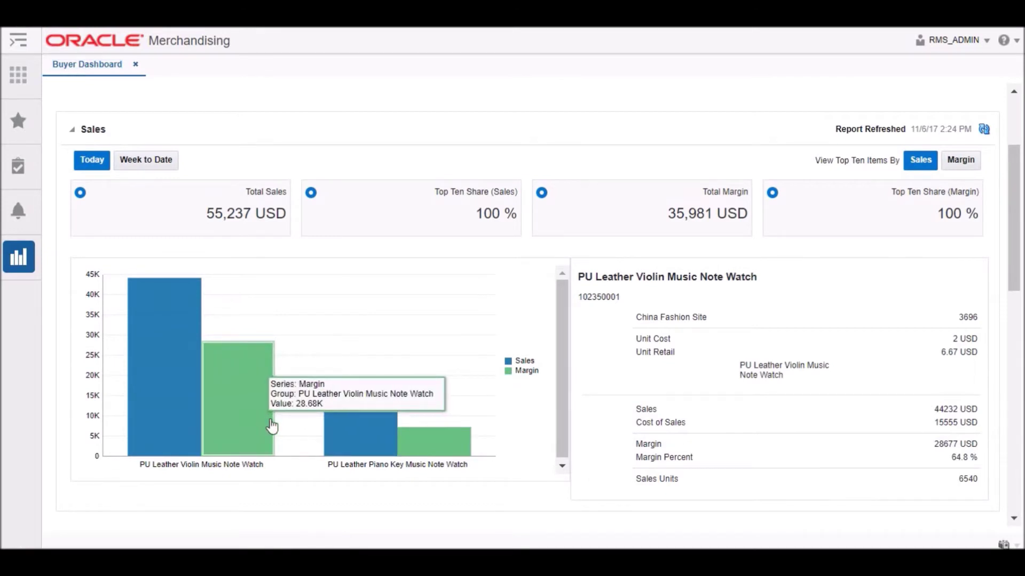
{"action": "mouse_move", "coordinate": [347, 439]}
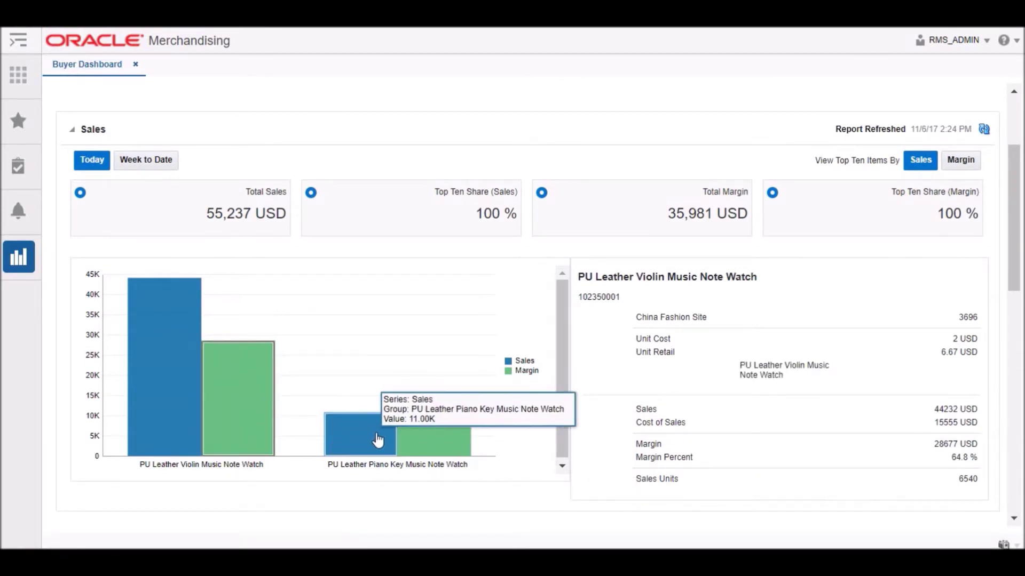
{"action": "left_click", "coordinate": [378, 439]}
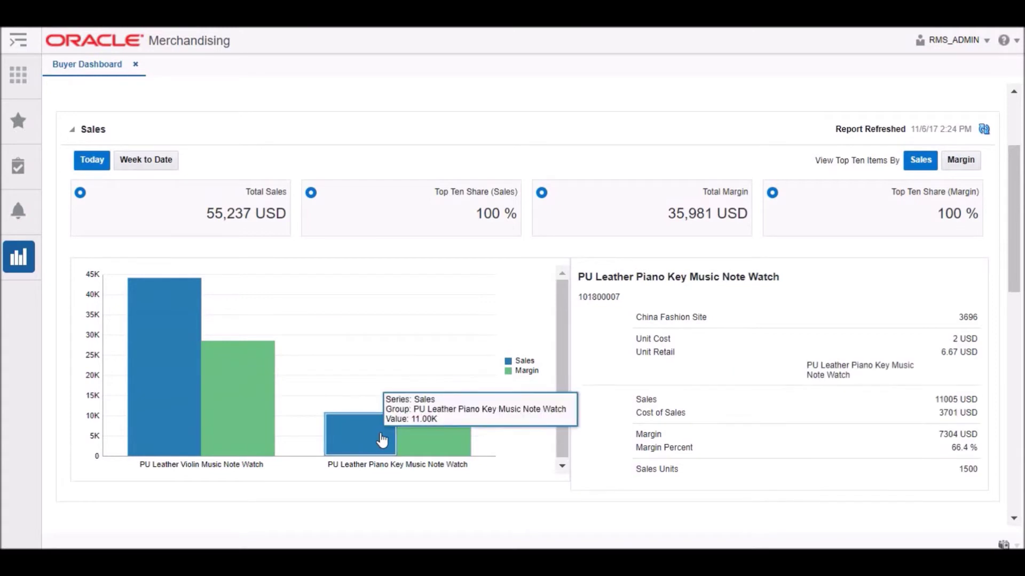
{"action": "left_click", "coordinate": [429, 448]}
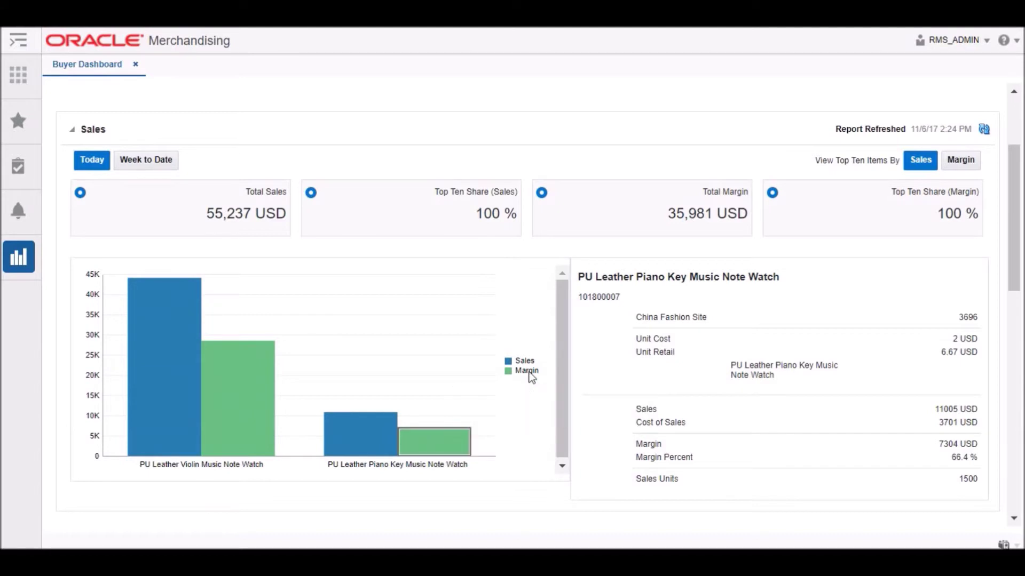
{"action": "scroll", "coordinate": [1005, 240], "scroll_direction": "down", "scroll_amount": 7}
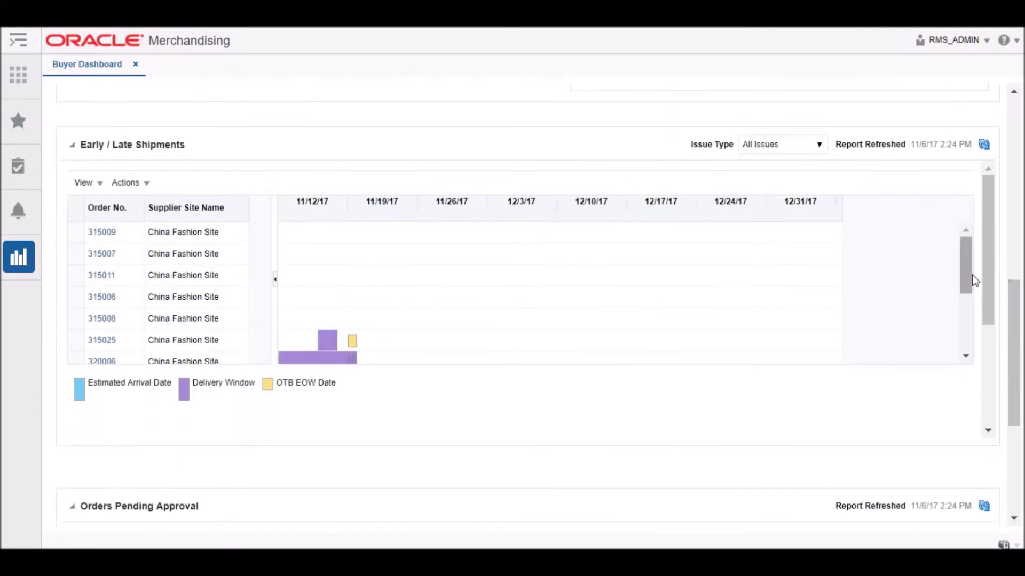
Step: Select shipment order 315031 in Early / Late Shipments and review its Actions and View menus
{"action": "left_click_drag", "start_coordinate": [970, 258], "coordinate": [966, 338]}
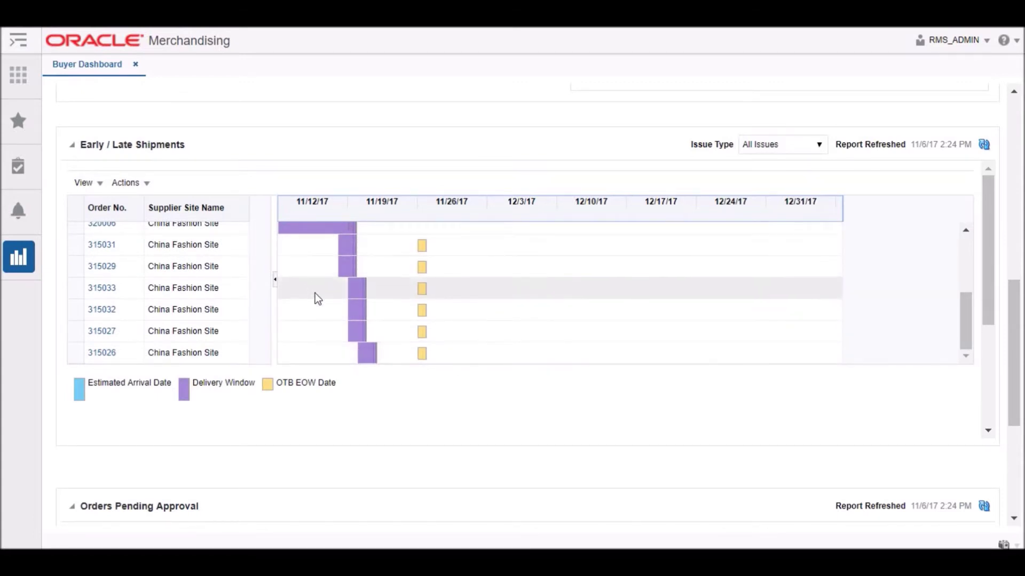
{"action": "left_click", "coordinate": [550, 250]}
{"action": "left_click", "coordinate": [145, 184]}
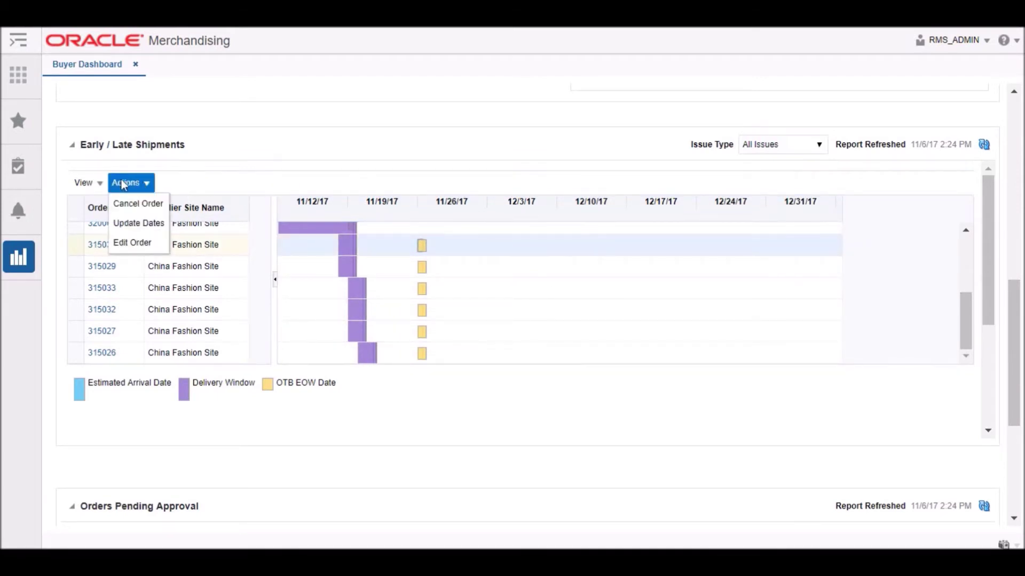
{"action": "left_click", "coordinate": [86, 183]}
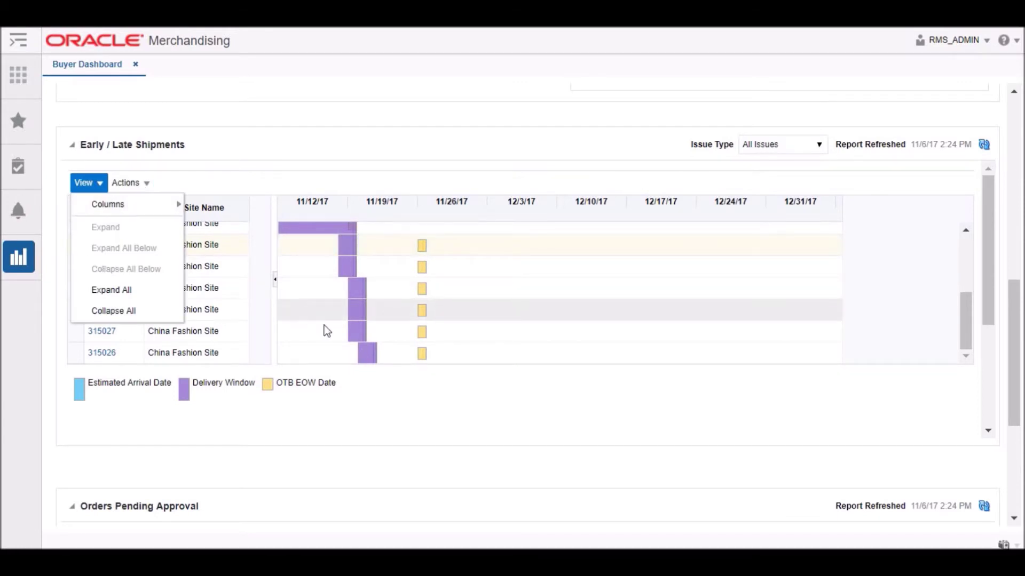
Step: Select pending order 315026 in Orders Pending Approval and approve it, confirming with Yes
{"action": "left_click_drag", "start_coordinate": [991, 310], "coordinate": [1005, 479]}
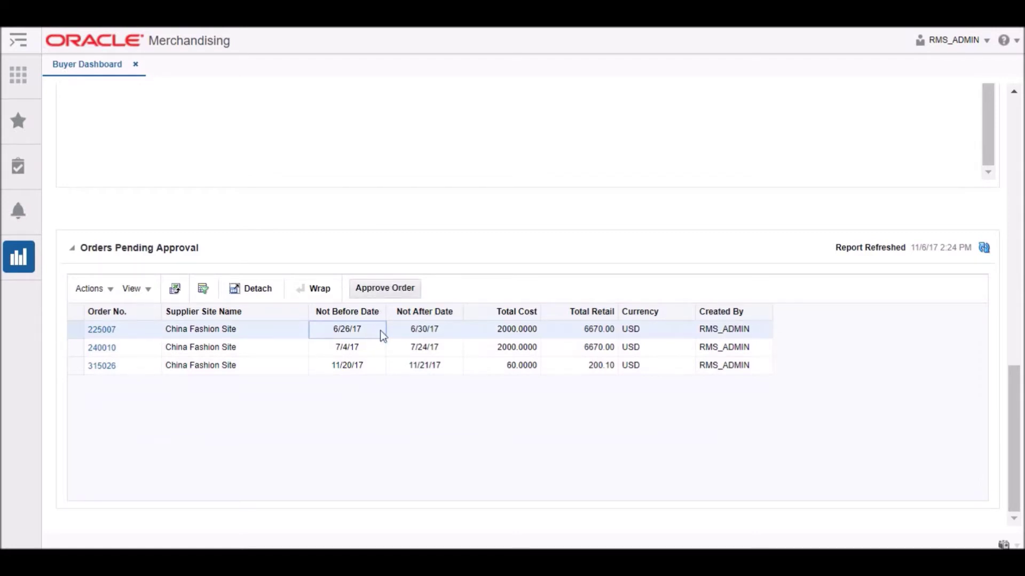
{"action": "left_click", "coordinate": [379, 354]}
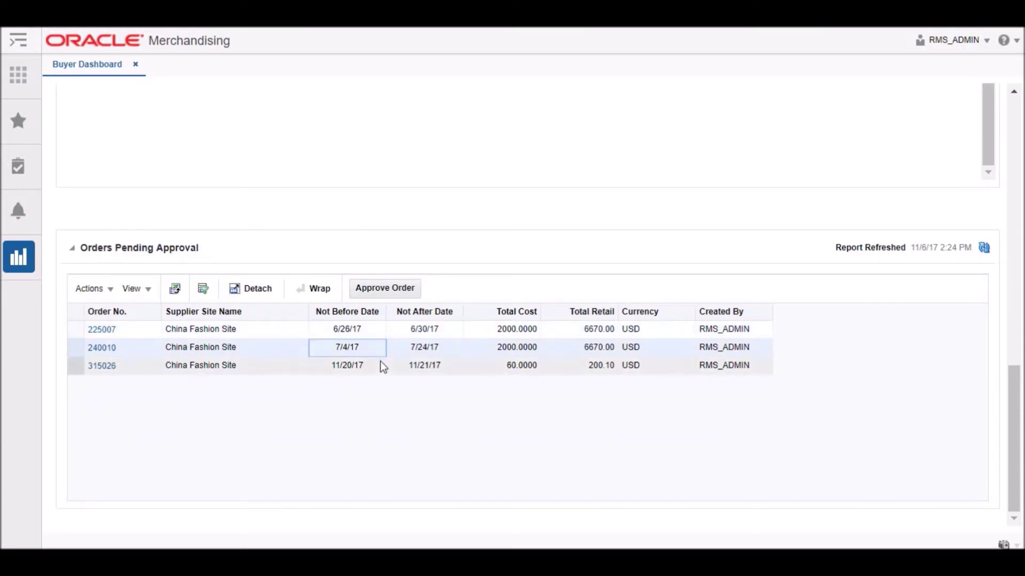
{"action": "left_click", "coordinate": [380, 363]}
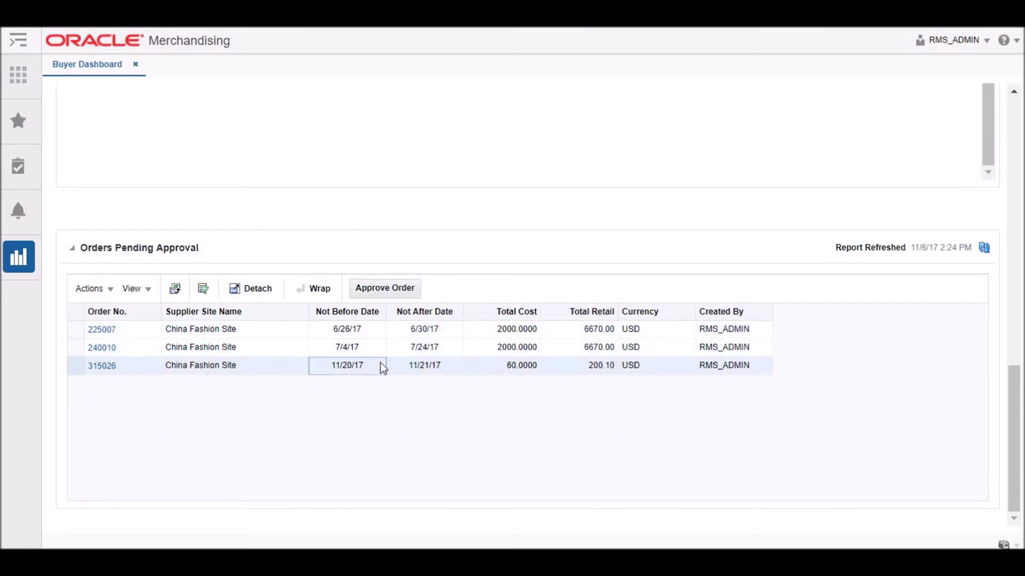
{"action": "left_click", "coordinate": [399, 294]}
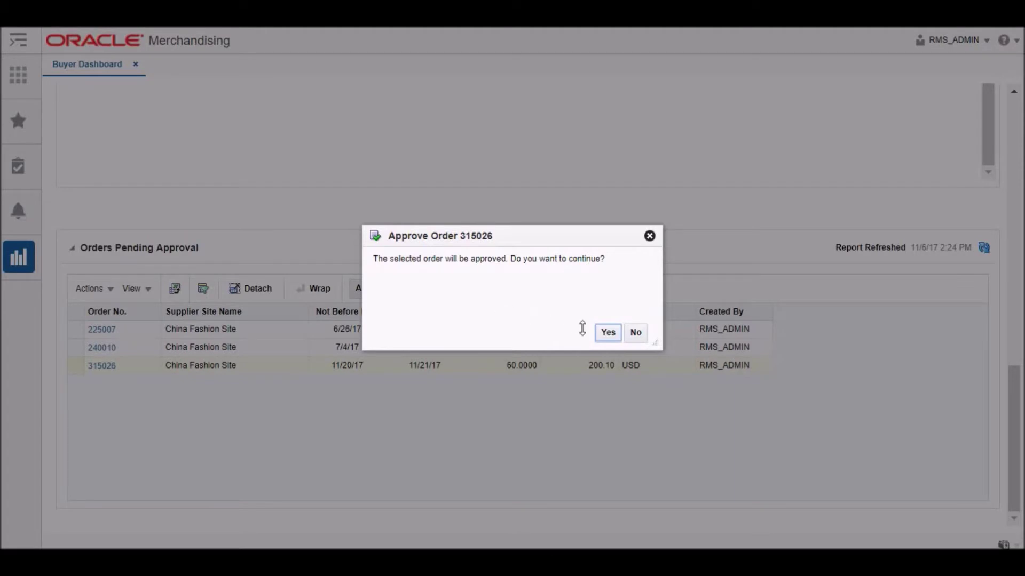
{"action": "left_click", "coordinate": [601, 336]}
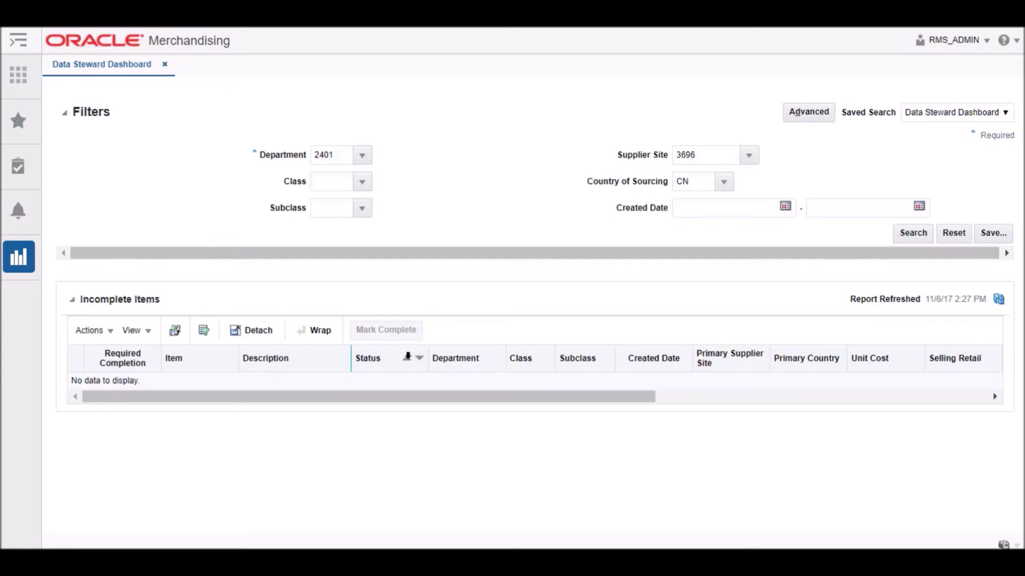
Step: Search, refresh Incomplete Items, and scroll across the VAT, UDAs and Locations columns
{"action": "left_click", "coordinate": [927, 236]}
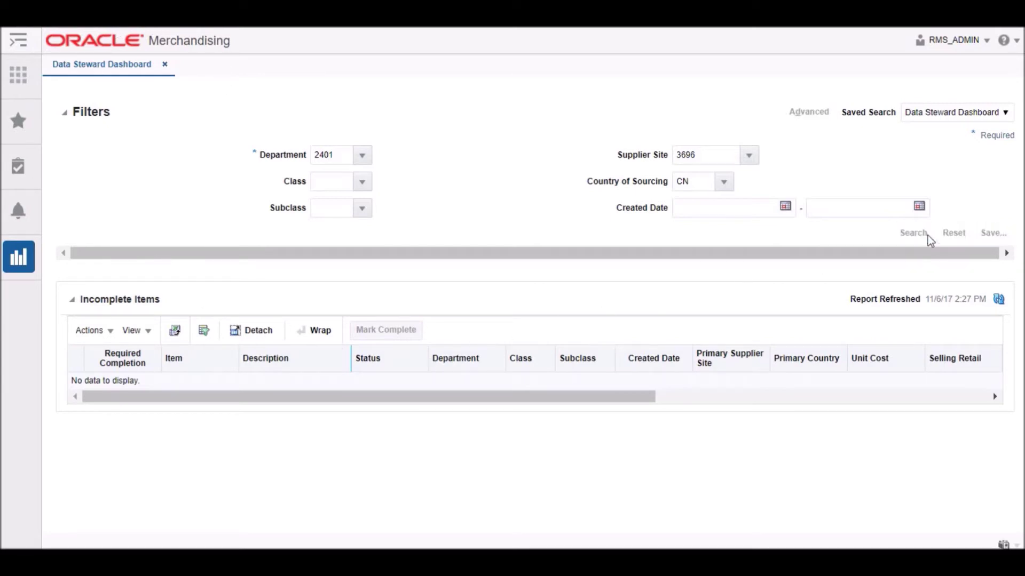
{"action": "left_click", "coordinate": [999, 299]}
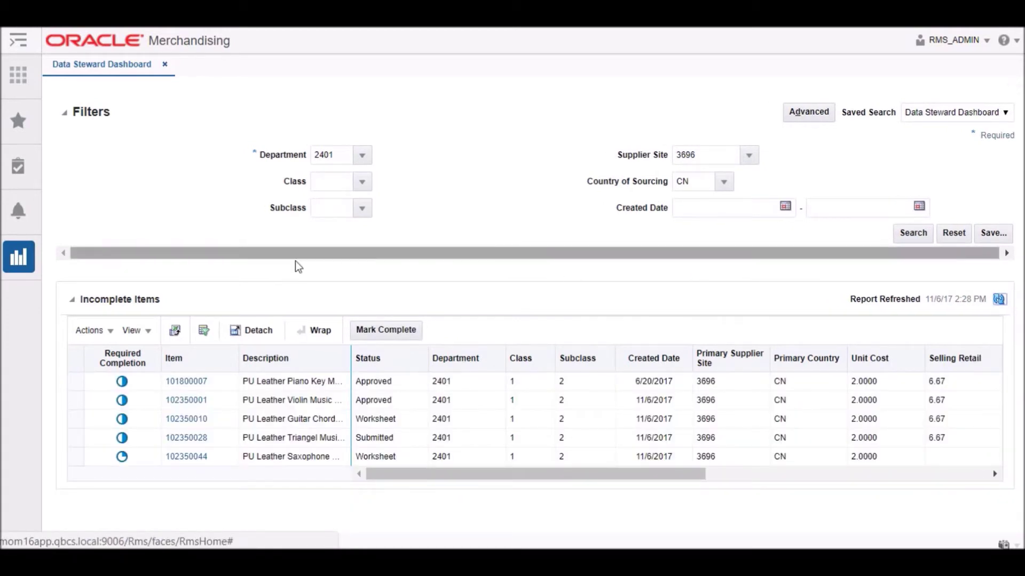
{"action": "left_click", "coordinate": [416, 475]}
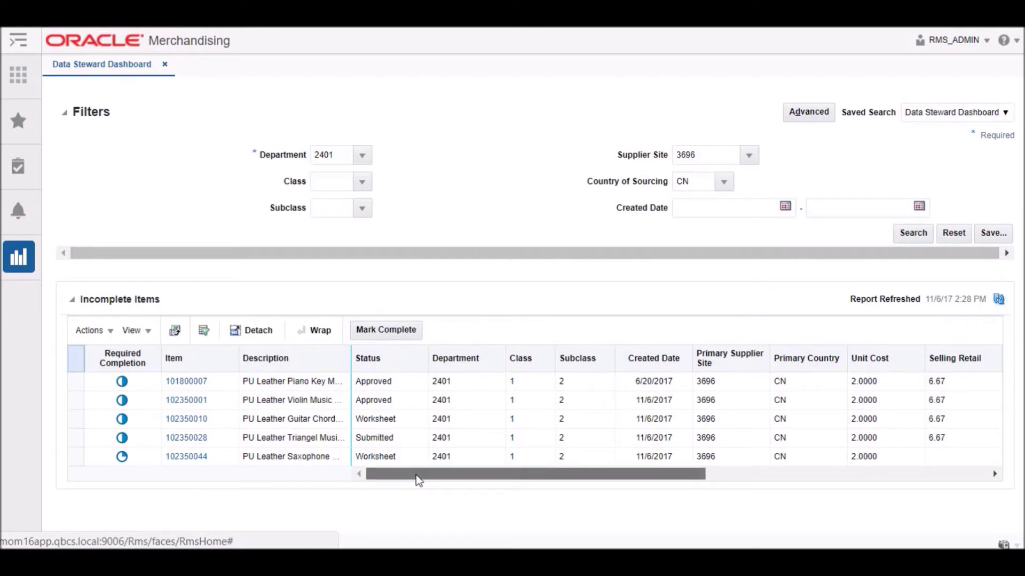
{"action": "left_click_drag", "start_coordinate": [417, 476], "coordinate": [713, 474]}
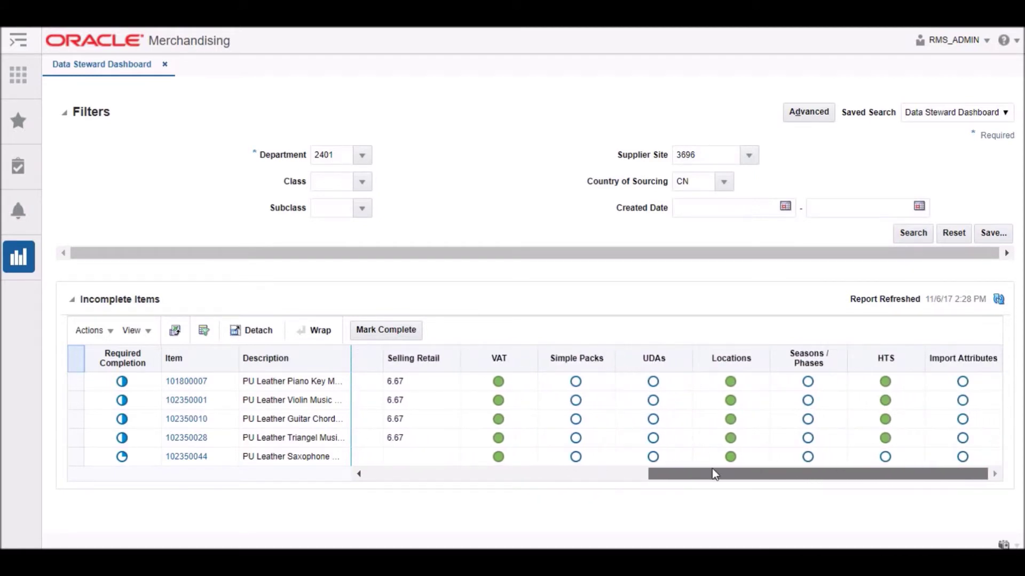
{"action": "left_click_drag", "start_coordinate": [714, 475], "coordinate": [395, 450]}
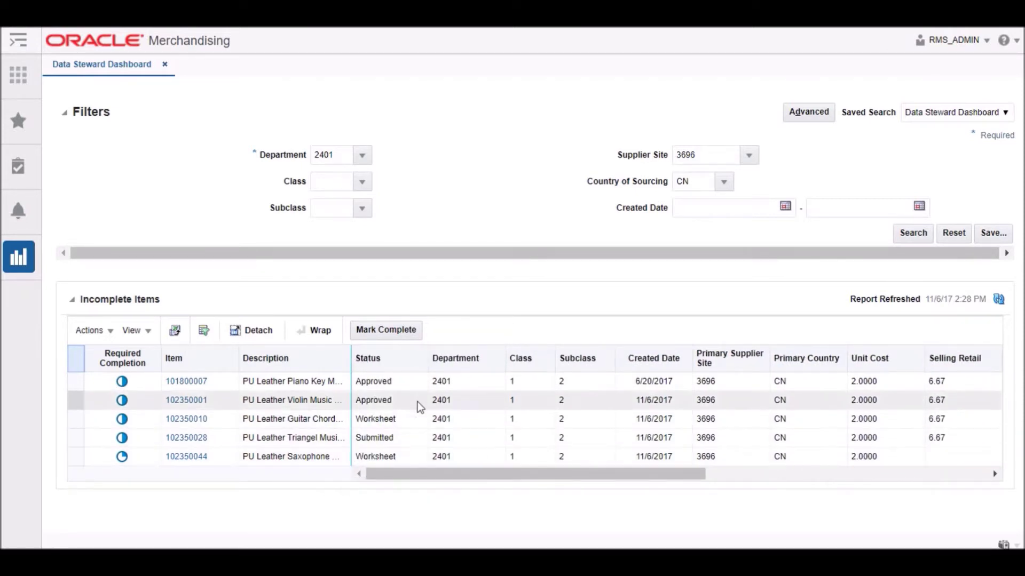
Step: Mark item 102350001 complete and refresh the Incomplete Items list
{"action": "left_click", "coordinate": [422, 386]}
{"action": "left_click", "coordinate": [398, 407]}
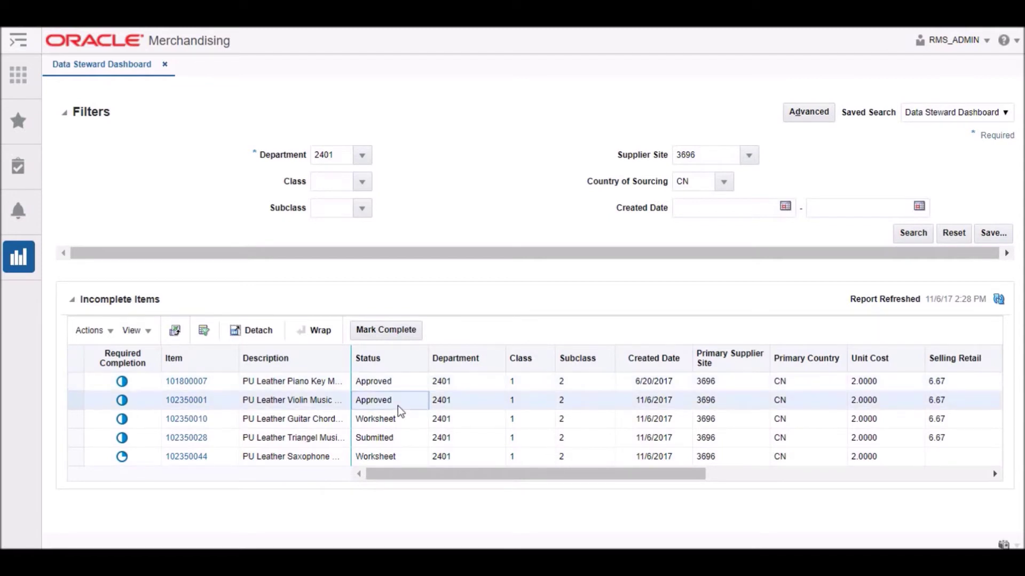
{"action": "left_click", "coordinate": [402, 425]}
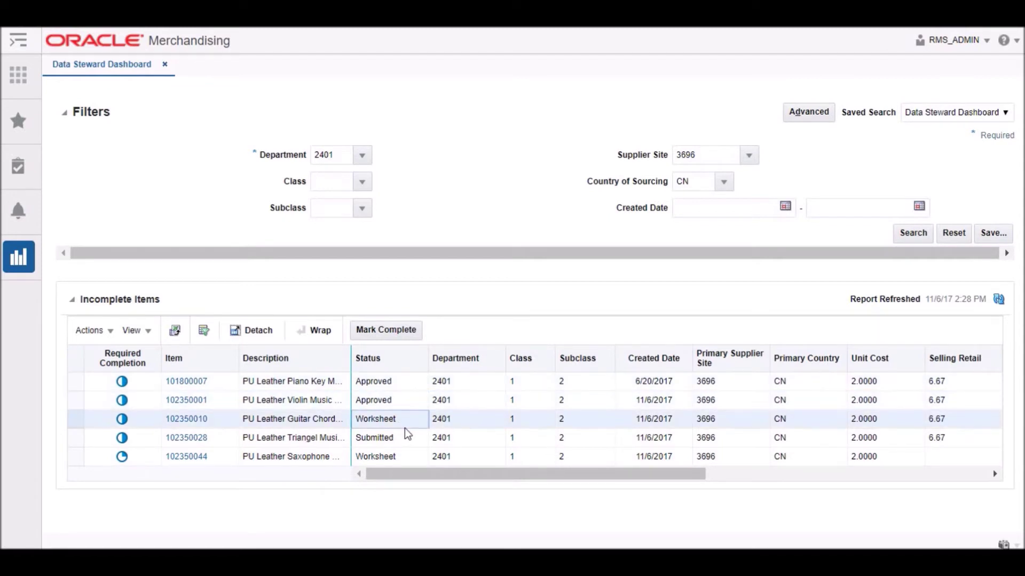
{"action": "left_click", "coordinate": [406, 442]}
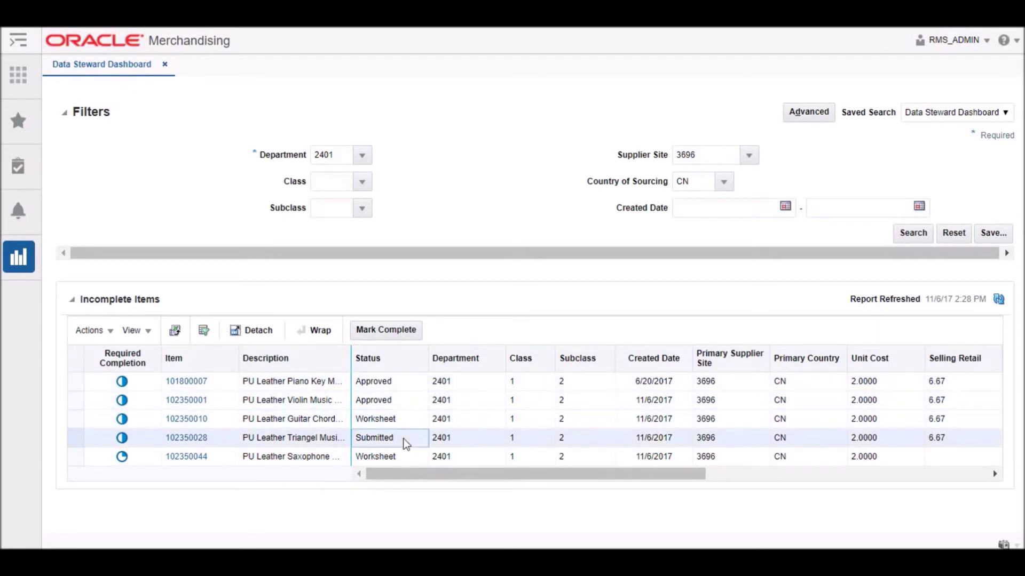
{"action": "left_click", "coordinate": [411, 404]}
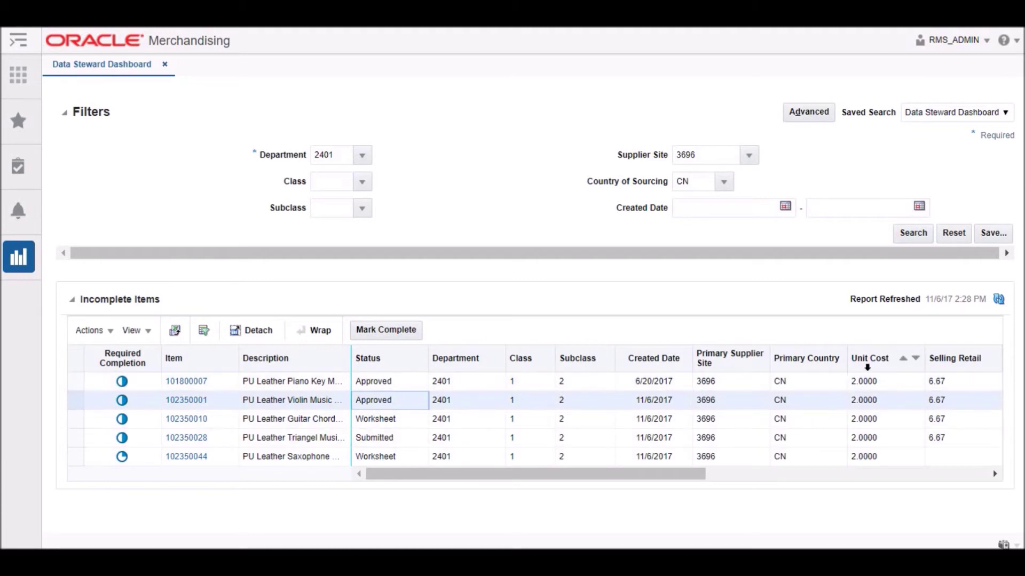
{"action": "left_click", "coordinate": [392, 330]}
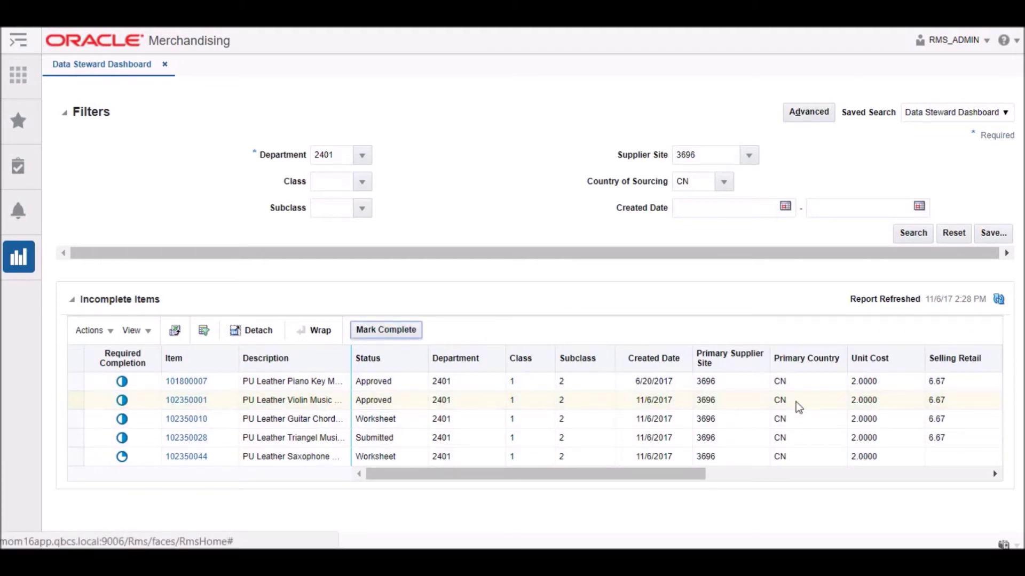
{"action": "left_click", "coordinate": [998, 301]}
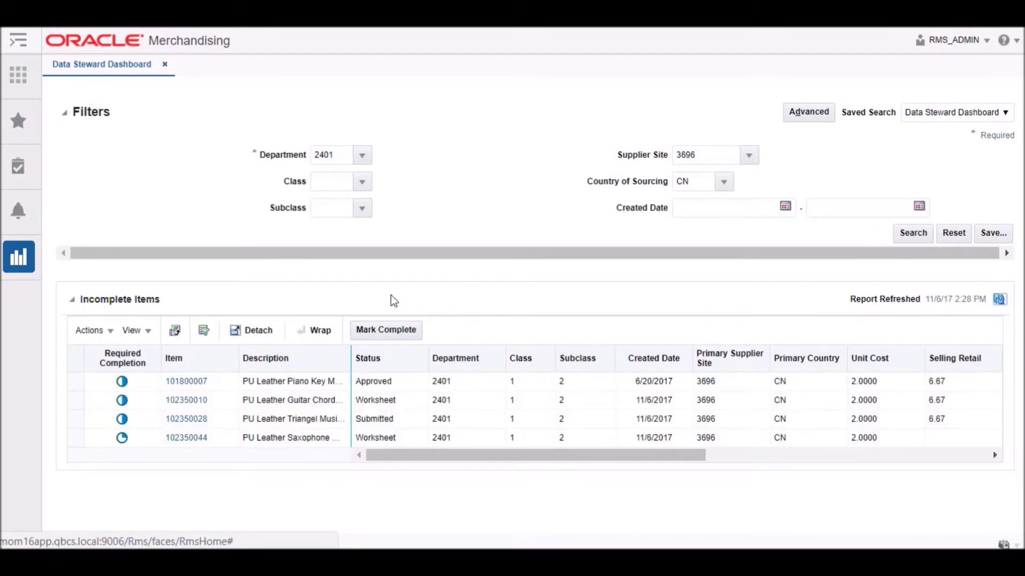
Step: Browse the Actions and View menus of the Incomplete Items table
{"action": "left_click", "coordinate": [109, 334]}
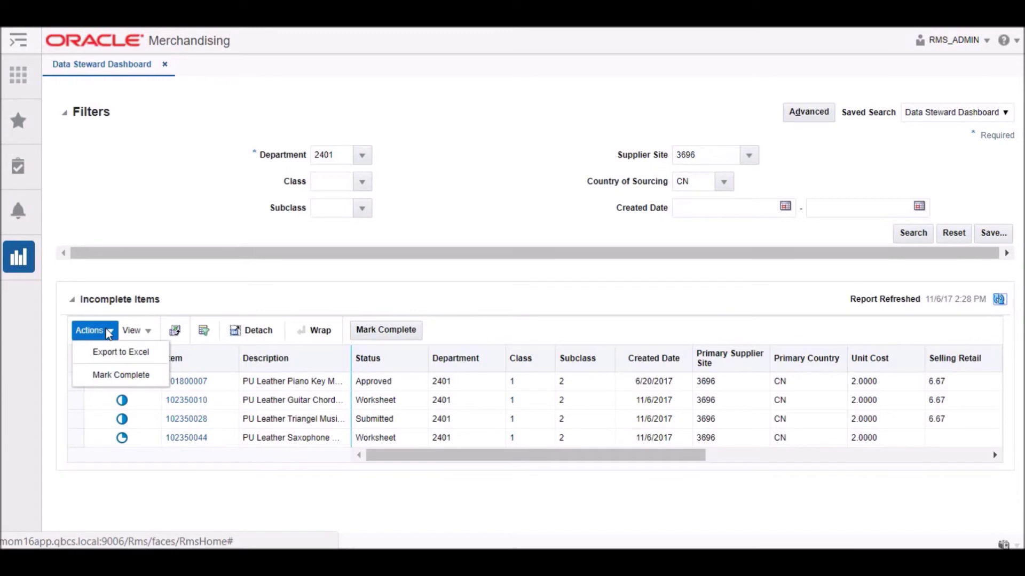
{"action": "left_click", "coordinate": [129, 334]}
{"action": "left_click", "coordinate": [135, 335]}
Step: Open the Inventory Analyst Dashboard from Reports and scroll to the Order Details table
{"action": "left_click", "coordinate": [18, 257]}
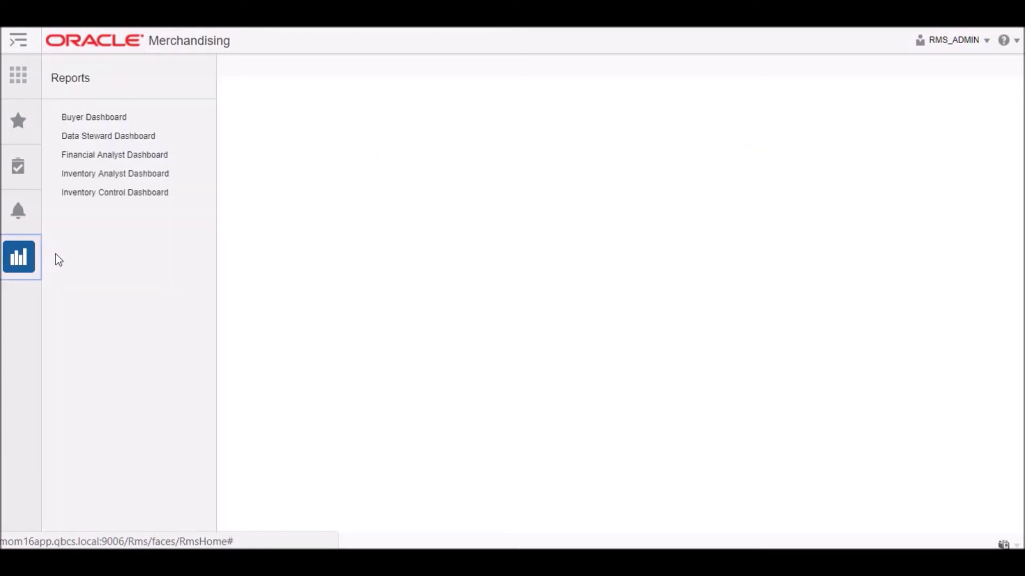
{"action": "left_click", "coordinate": [137, 174]}
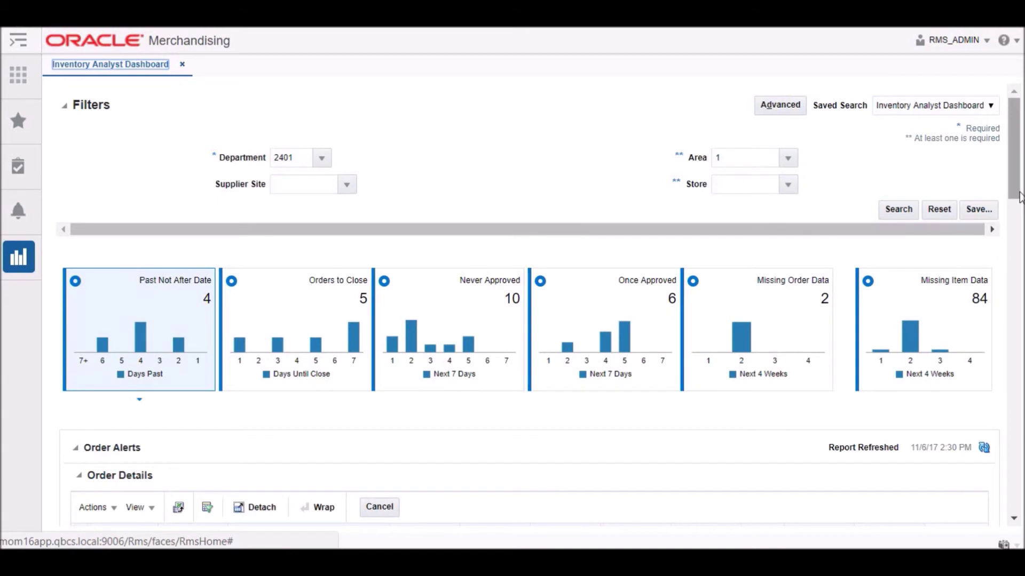
{"action": "left_click_drag", "start_coordinate": [1019, 196], "coordinate": [1020, 219]}
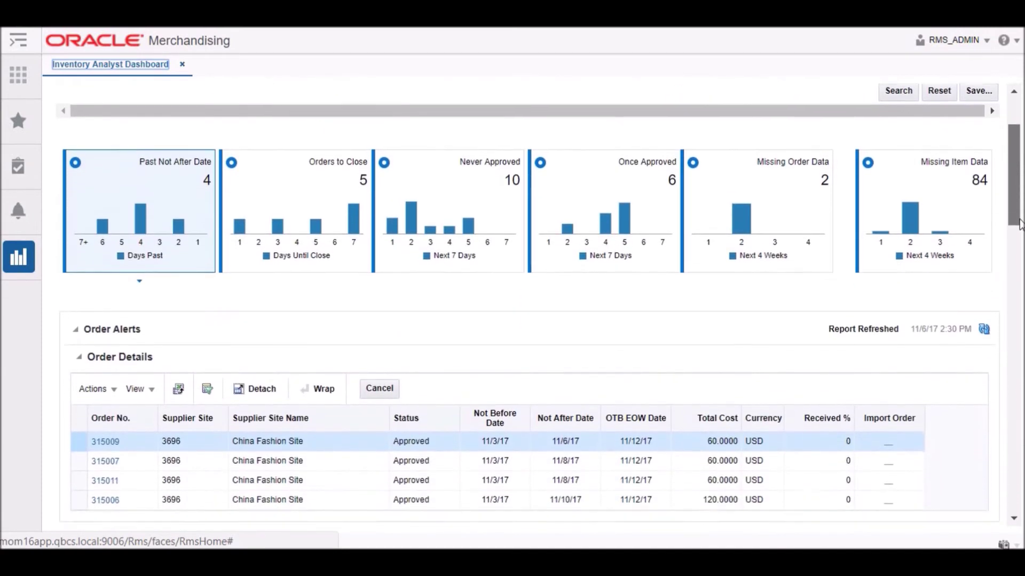
{"action": "mouse_move", "coordinate": [1019, 224]}
{"action": "left_mouse_down"}
{"action": "mouse_move", "coordinate": [1005, 263]}
{"action": "mouse_move", "coordinate": [1005, 225]}
{"action": "left_mouse_up"}
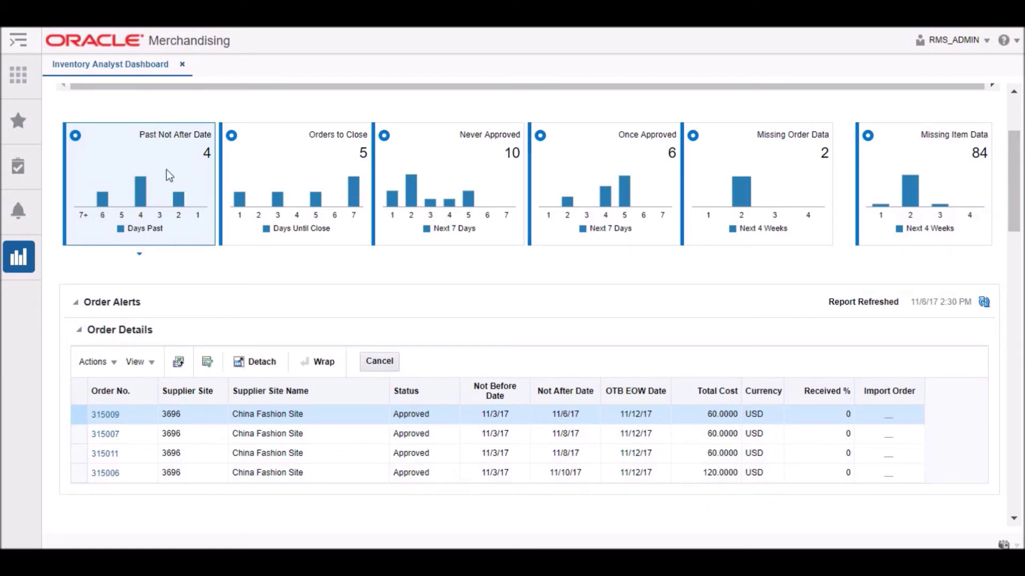
Step: Cycle through the Orders to Close, Never Approved and Once Approved alert tiles, reviewing Order Details
{"action": "left_click", "coordinate": [309, 171]}
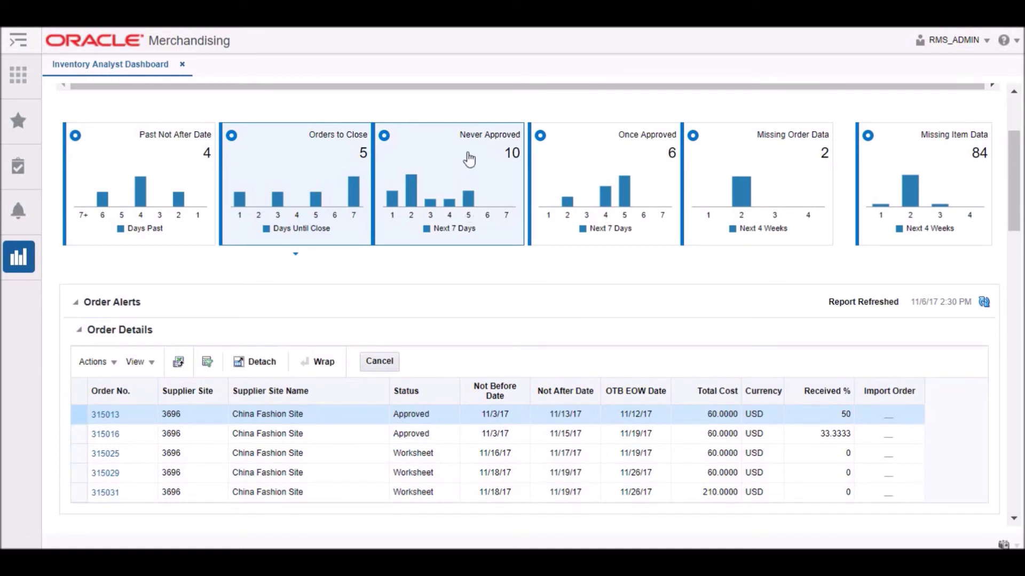
{"action": "left_click", "coordinate": [468, 159]}
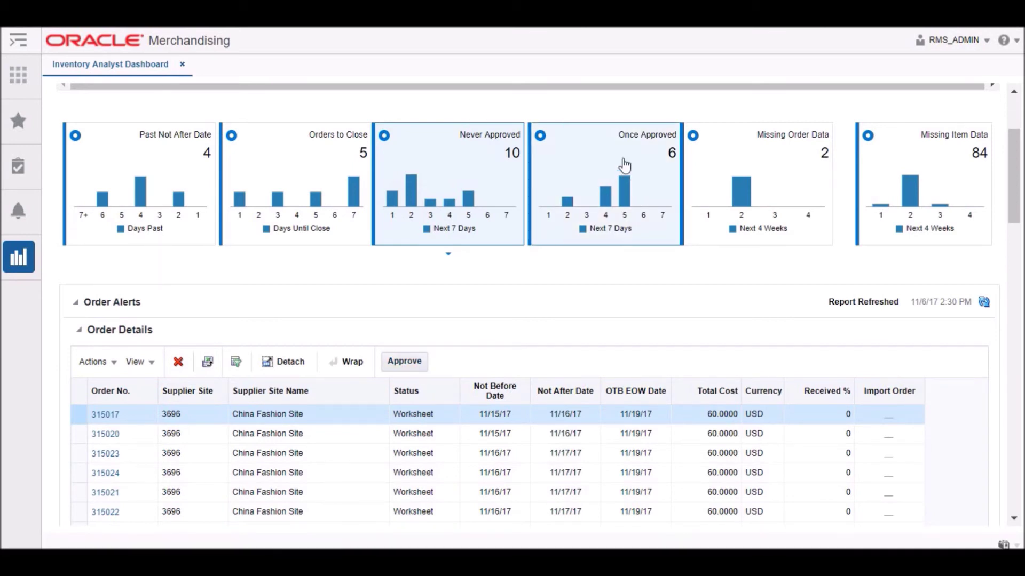
{"action": "left_click", "coordinate": [625, 165]}
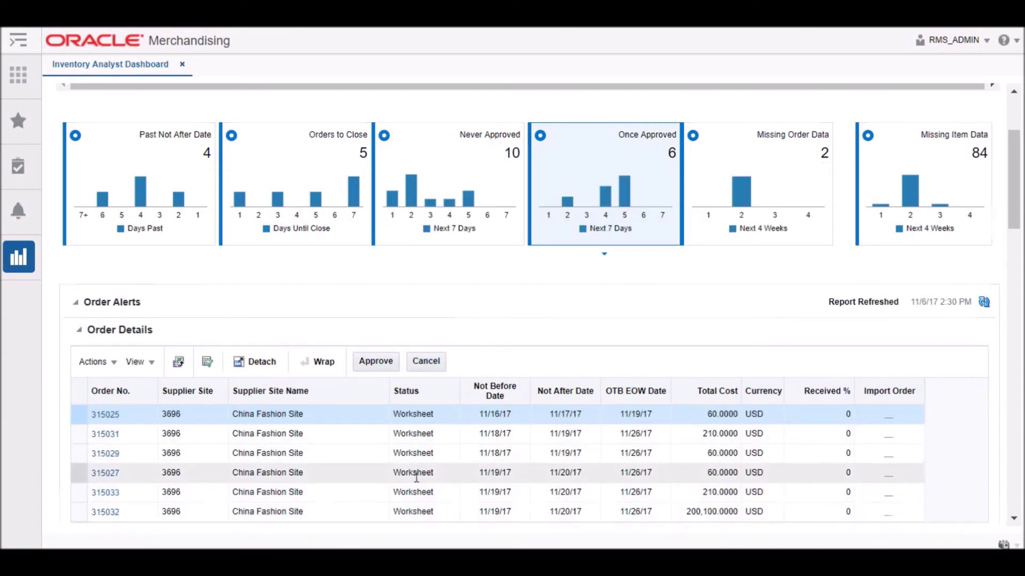
{"action": "scroll", "coordinate": [416, 478], "scroll_direction": "down", "scroll_amount": 2}
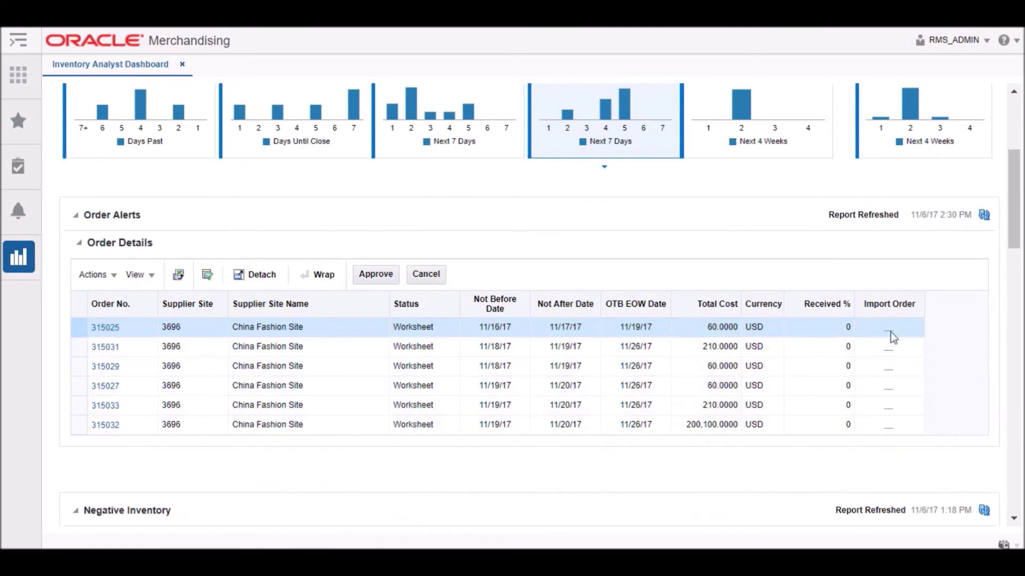
{"action": "scroll", "coordinate": [437, 459], "scroll_direction": "up", "scroll_amount": 2}
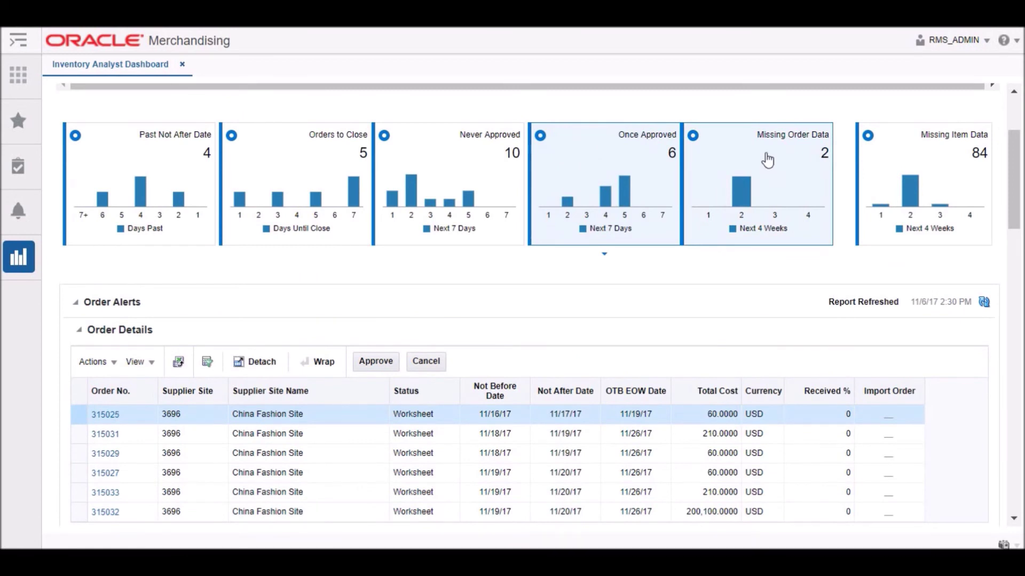
Step: Show Missing Order Data errors with their Error Details, then switch to Missing Item Data alerts
{"action": "left_click", "coordinate": [766, 157]}
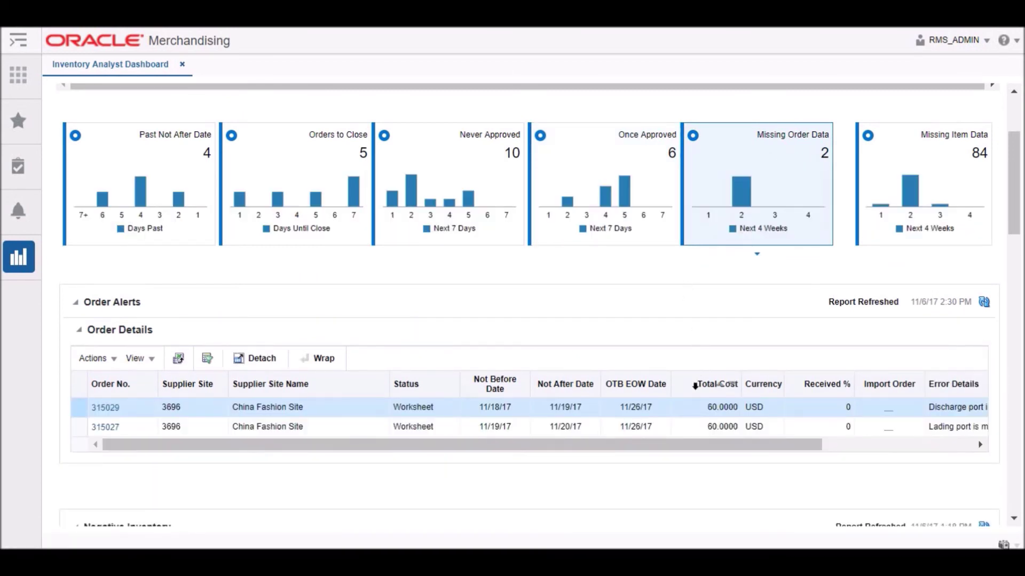
{"action": "left_click_drag", "start_coordinate": [700, 446], "coordinate": [664, 460]}
{"action": "left_click", "coordinate": [943, 148]}
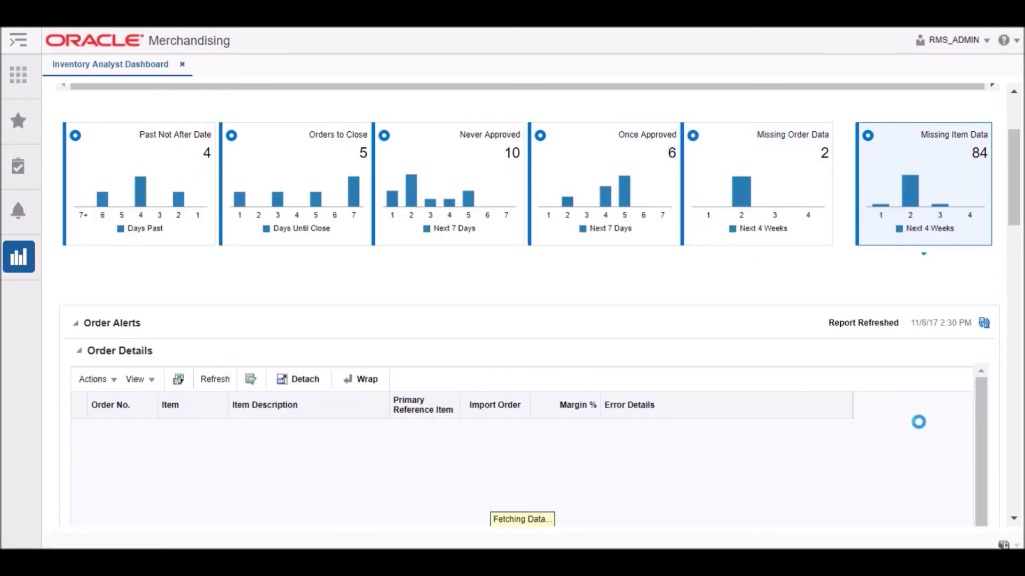
{"action": "scroll", "coordinate": [911, 423], "scroll_direction": "down", "scroll_amount": 2}
{"action": "scroll", "coordinate": [908, 425], "scroll_direction": "down", "scroll_amount": 2}
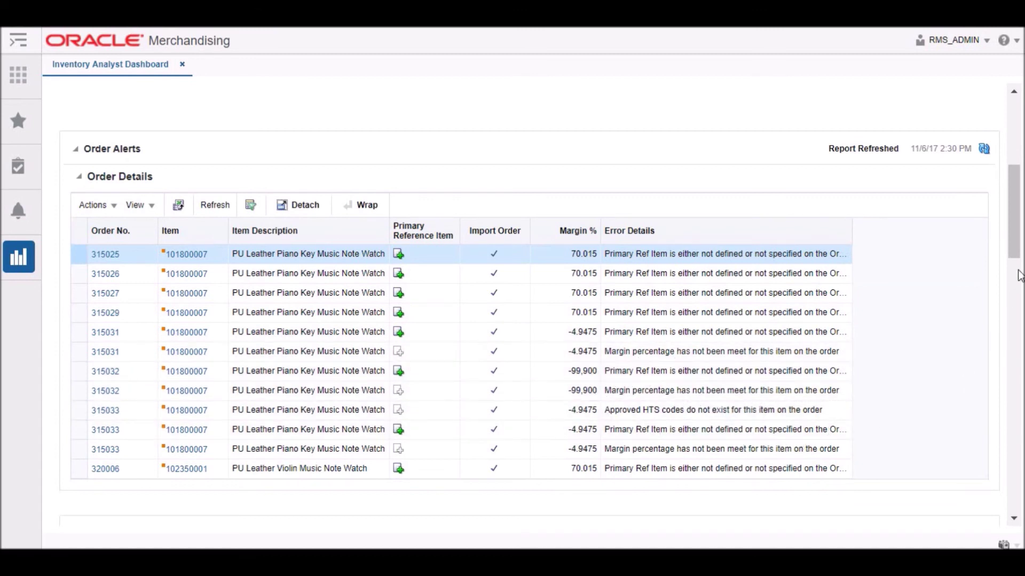
Step: Bring up the Negative Inventory report, select item 102350001, and check its Actions and View menus
{"action": "left_click_drag", "start_coordinate": [1015, 260], "coordinate": [975, 286]}
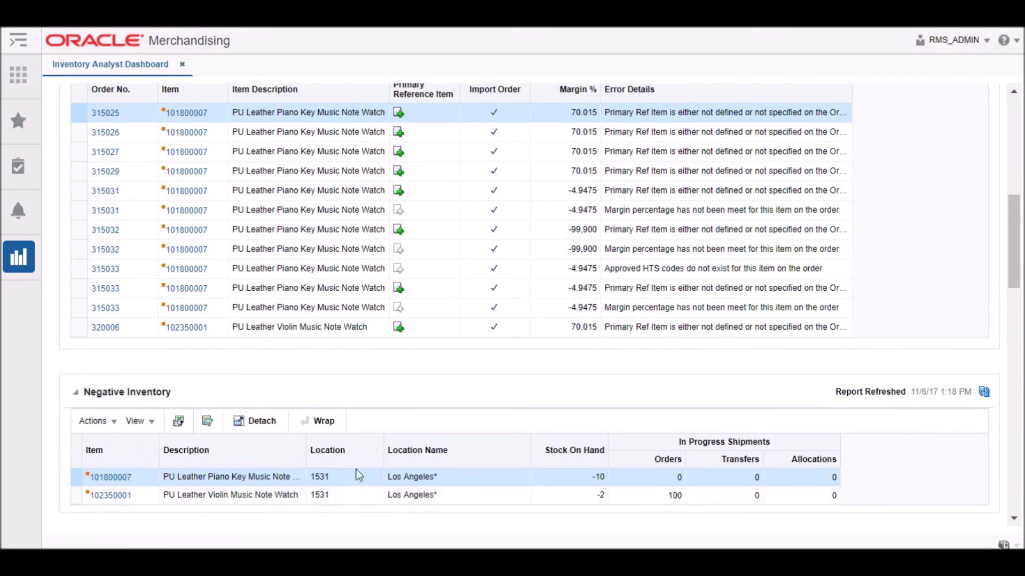
{"action": "left_click", "coordinate": [475, 500]}
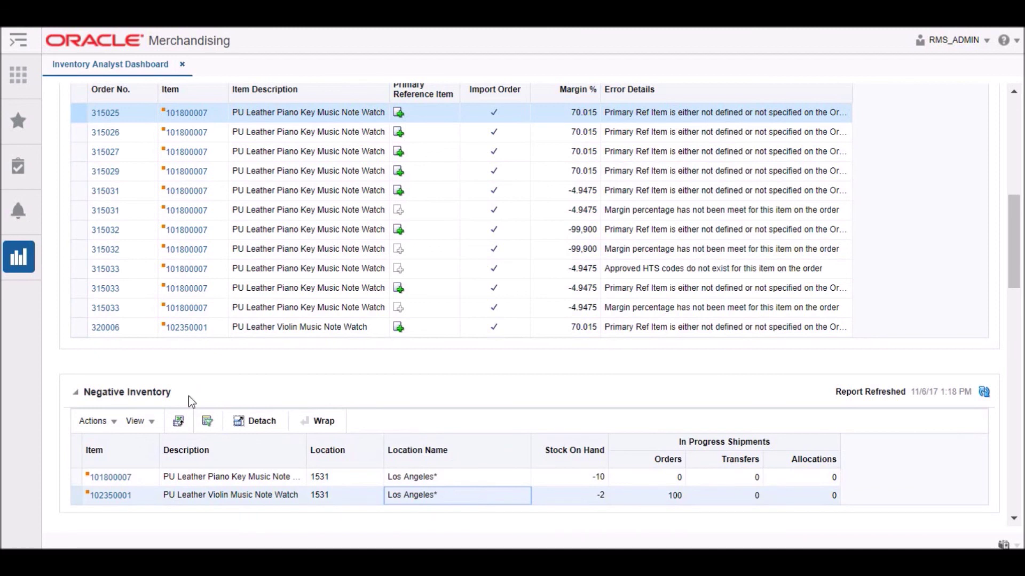
{"action": "left_click", "coordinate": [103, 421]}
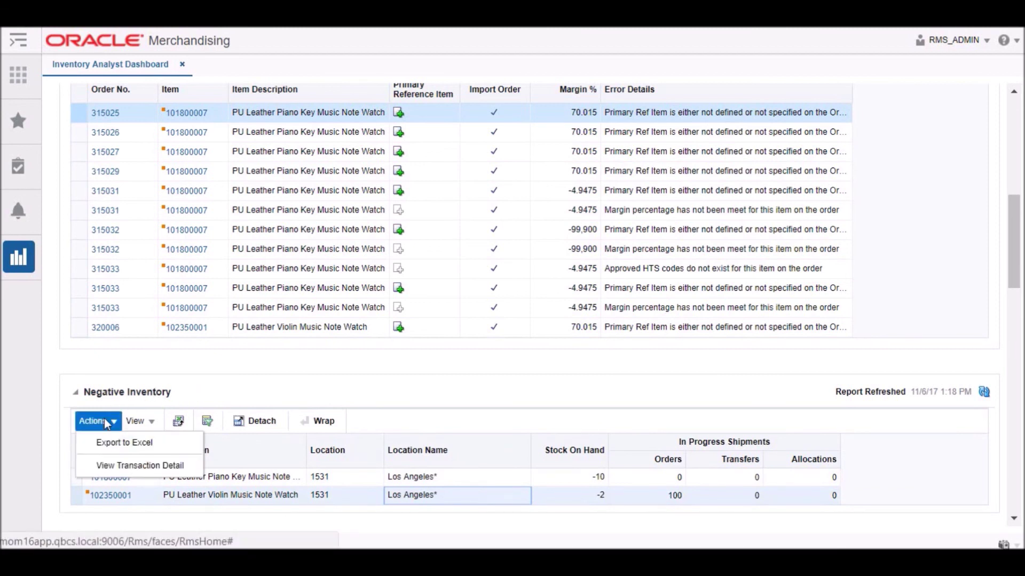
{"action": "left_click", "coordinate": [136, 420]}
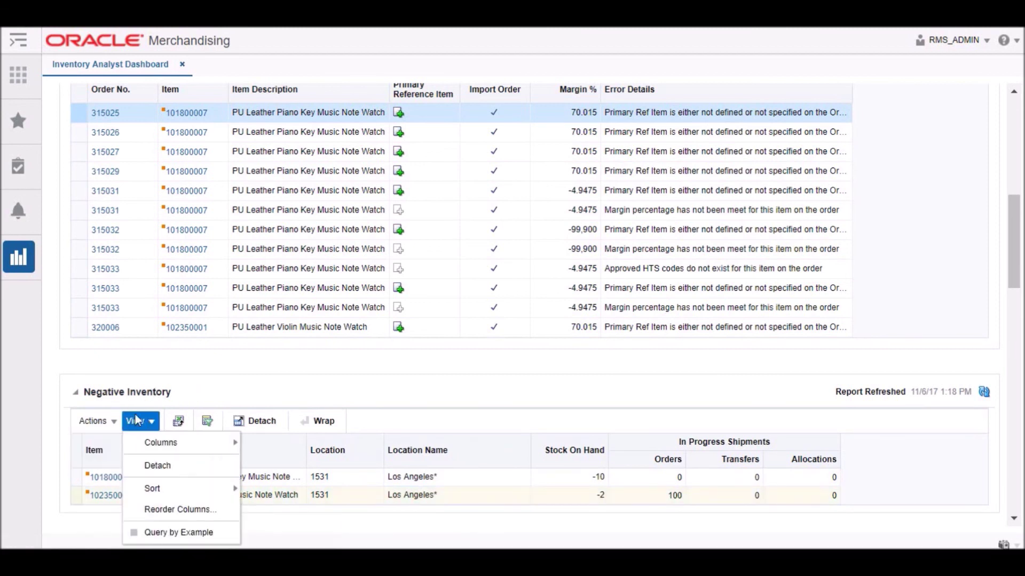
{"action": "left_click", "coordinate": [276, 393]}
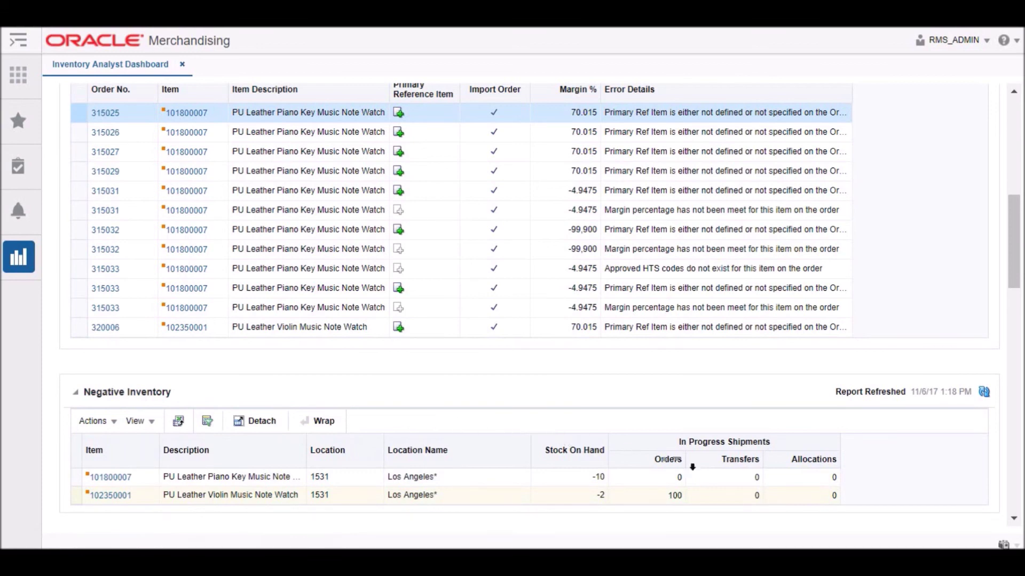